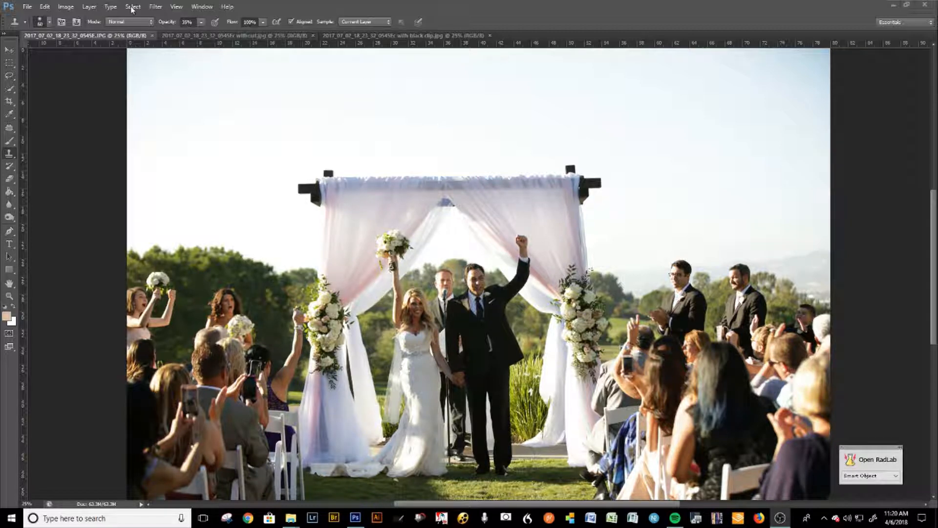
- Compare the original wedding photo with the edited versions made without and with black clip
{"action": "left_click", "coordinate": [65, 6]}
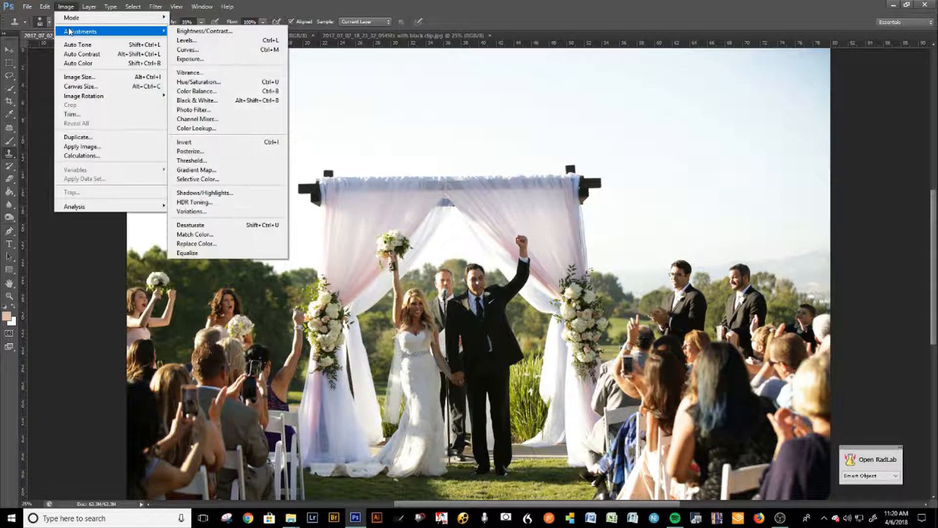
{"action": "left_click", "coordinate": [350, 4]}
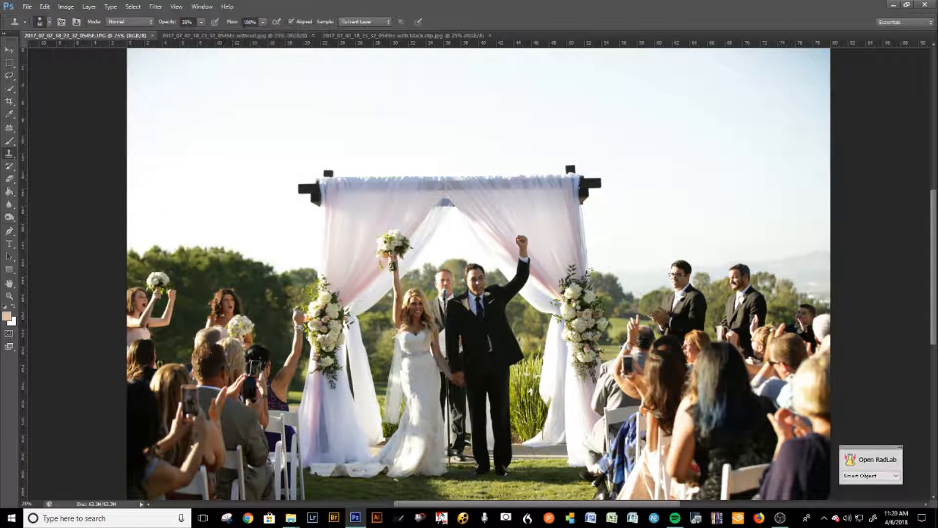
{"action": "left_click", "coordinate": [235, 36]}
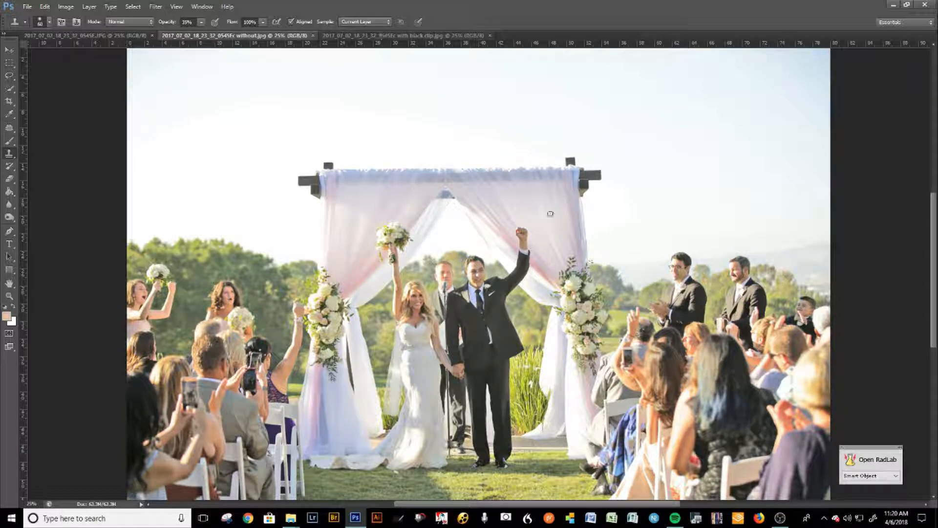
{"action": "left_click", "coordinate": [435, 37]}
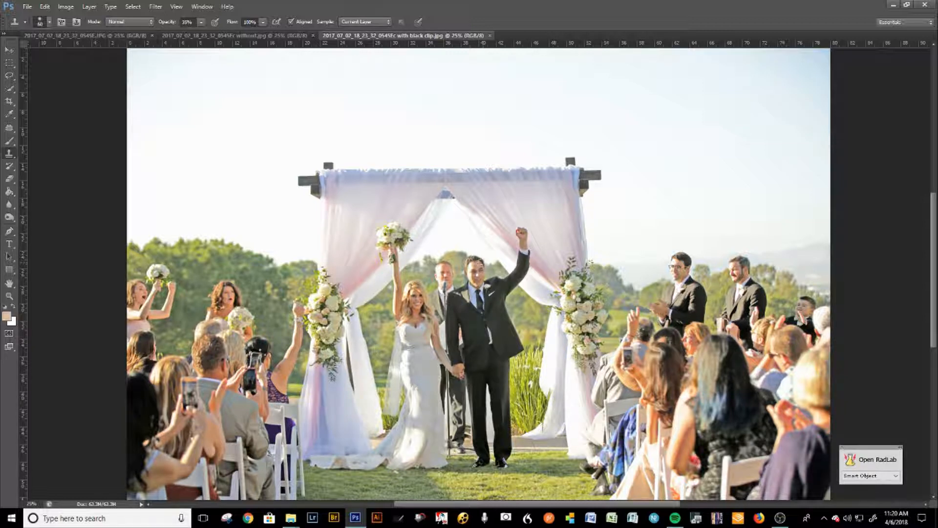
{"action": "left_click", "coordinate": [252, 34]}
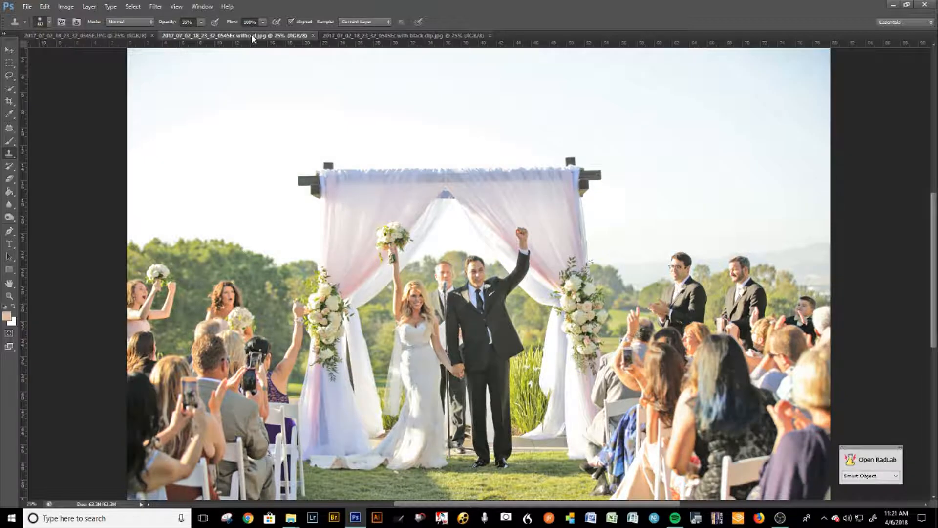
{"action": "left_click", "coordinate": [369, 36]}
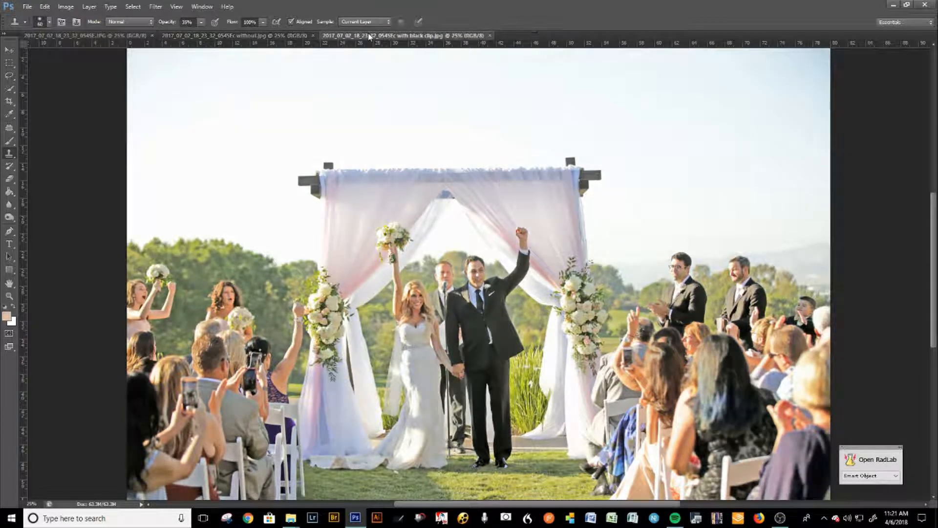
{"action": "left_click", "coordinate": [109, 36]}
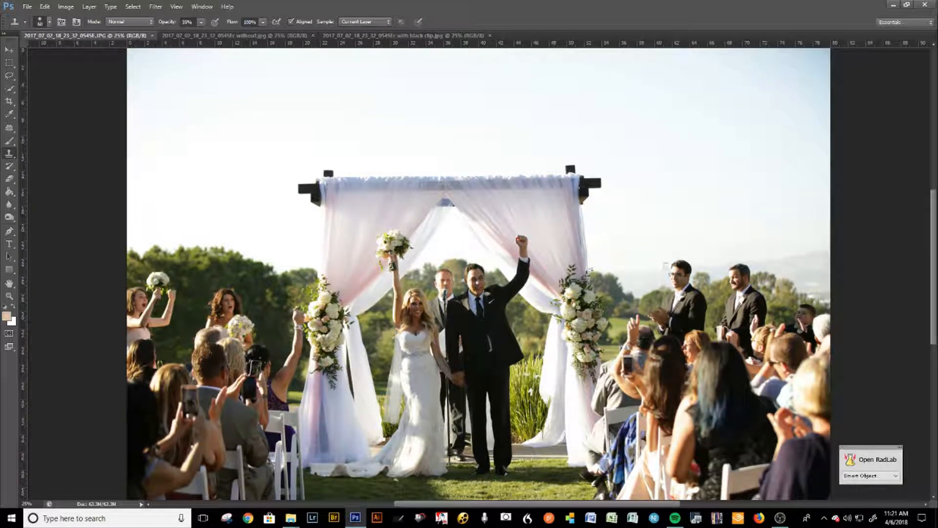
- Open the Shadows/Highlights adjustment on the original photo, set the shadows amount to 66%, and keep the extended options shown
{"action": "left_click", "coordinate": [65, 7]}
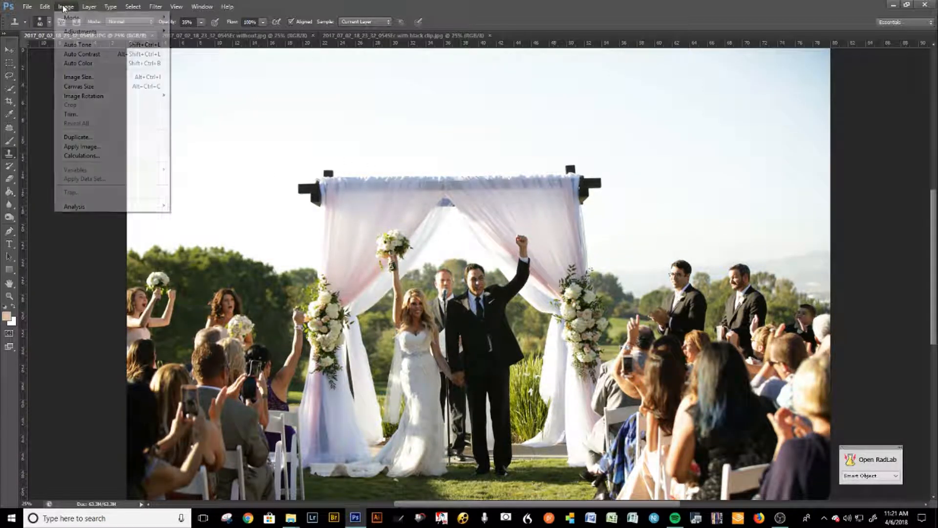
{"action": "mouse_move", "coordinate": [111, 32]}
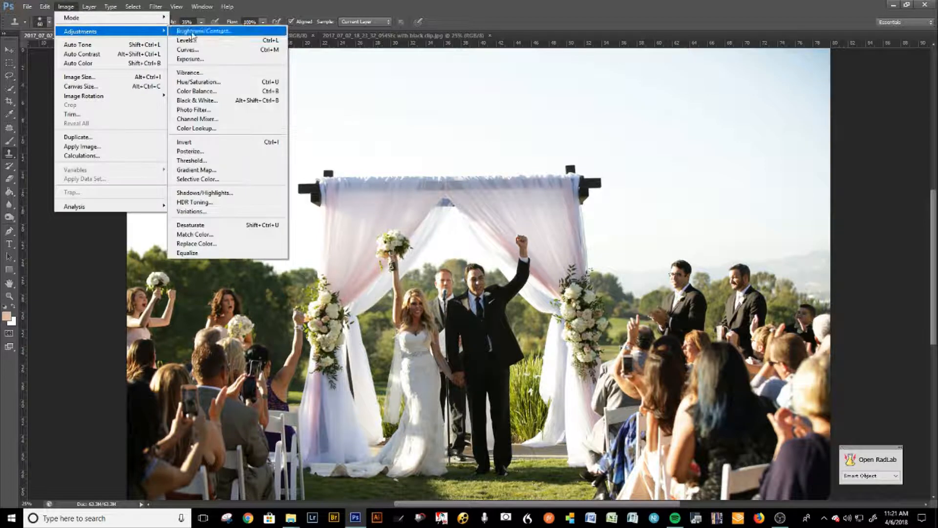
{"action": "left_click", "coordinate": [204, 193]}
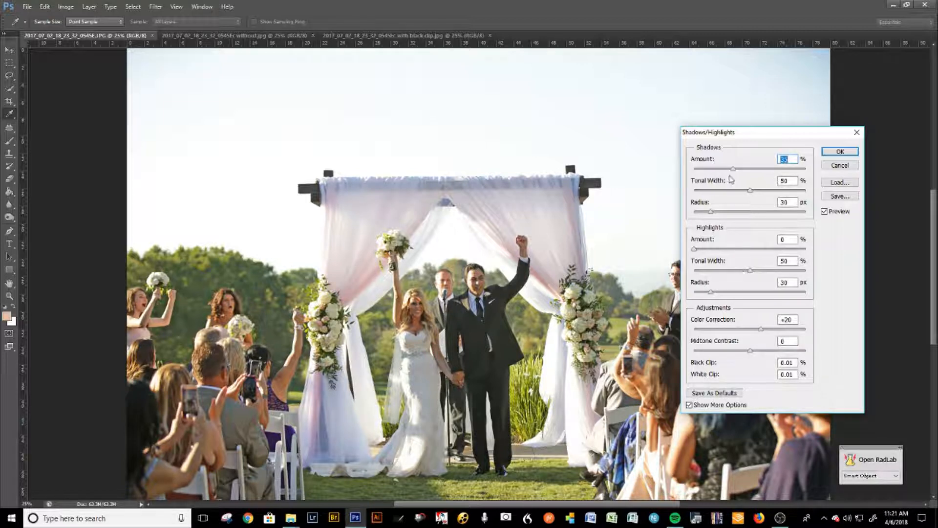
{"action": "left_click_drag", "start_coordinate": [733, 170], "coordinate": [847, 180]}
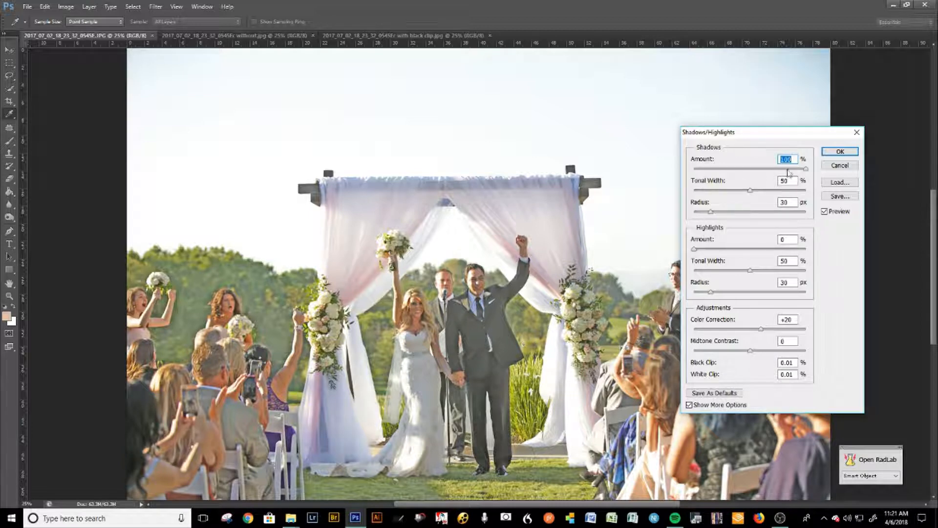
{"action": "left_click_drag", "start_coordinate": [807, 170], "coordinate": [769, 170]}
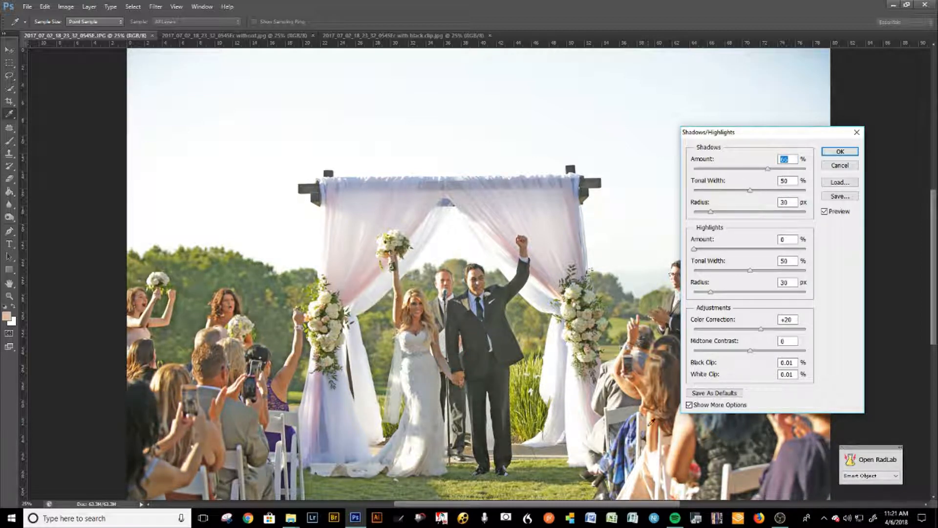
{"action": "left_click", "coordinate": [689, 405]}
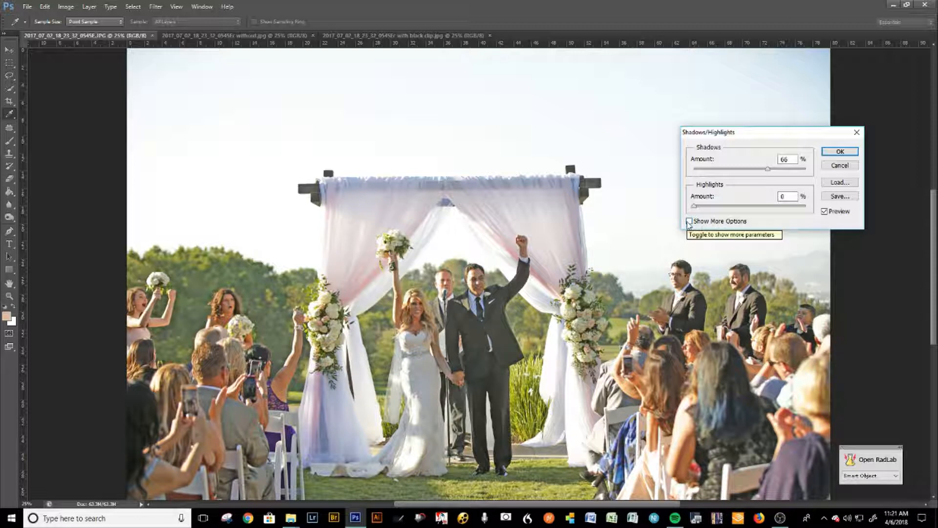
{"action": "left_click", "coordinate": [689, 222]}
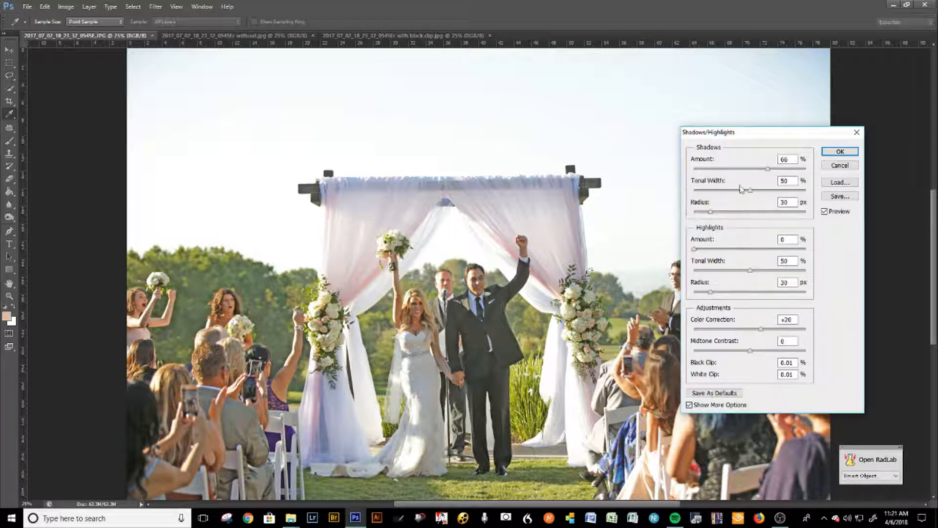
- Set the shadows tonal width to 79% and the shadows amount to 54%
{"action": "left_click_drag", "start_coordinate": [750, 191], "coordinate": [710, 200]}
{"action": "left_click_drag", "start_coordinate": [767, 169], "coordinate": [784, 198]}
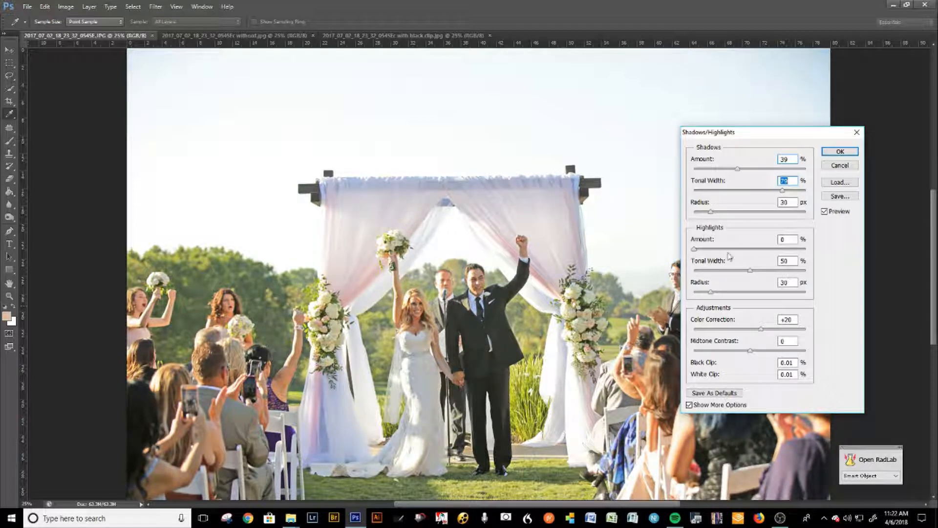
{"action": "left_click_drag", "start_coordinate": [737, 169], "coordinate": [755, 174]}
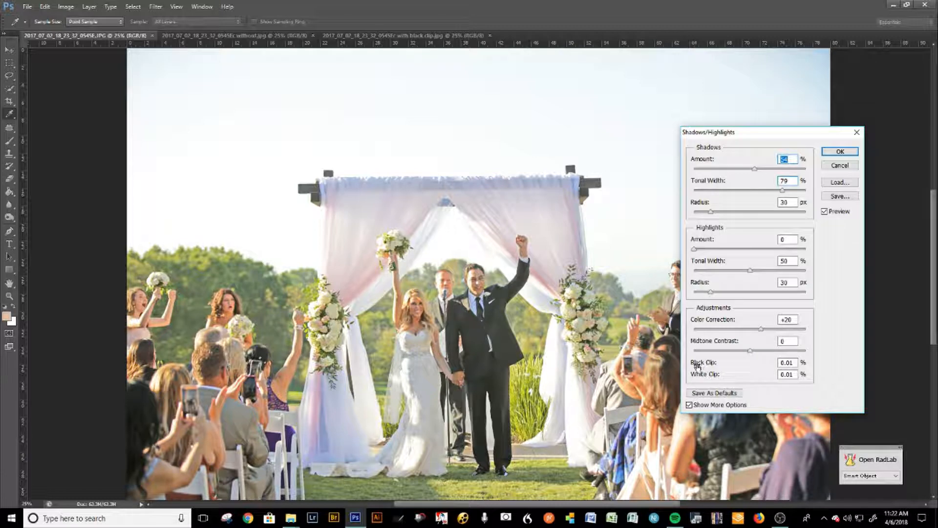
- Raise the black clip gradually to about 0.5% to restore contrast in the dark areas
{"action": "left_click", "coordinate": [797, 362]}
{"action": "key", "text": "Up"}
{"action": "key", "text": "Up"}
{"action": "key", "text": "Up"}
{"action": "key", "text": "Up"}
{"action": "key", "text": "Up"}
{"action": "key", "text": "Up"}
{"action": "key", "text": "Up"}
{"action": "key", "text": "Up"}
{"action": "key", "text": "Up"}
{"action": "key", "text": "Up"}
{"action": "key", "text": "Up"}
{"action": "key", "text": "Up"}
{"action": "key", "text": "Up"}
{"action": "key", "text": "Up"}
{"action": "key", "text": "Up"}
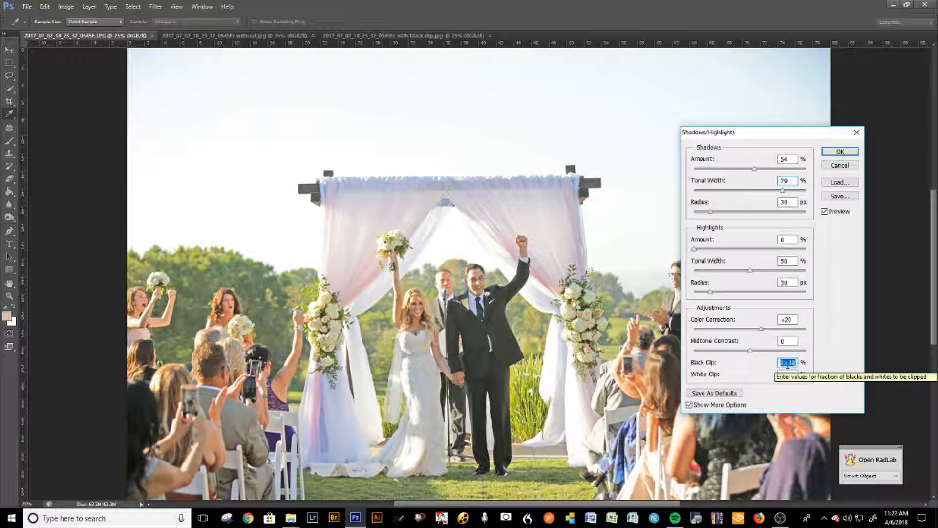
{"action": "key", "text": "Up"}
{"action": "key", "text": "Up"}
{"action": "key", "text": "Up"}
{"action": "key", "text": "Up"}
{"action": "key", "text": "Up"}
{"action": "key", "text": "Up"}
{"action": "key", "text": "Up"}
{"action": "key", "text": "Up"}
{"action": "key", "text": "Up"}
{"action": "key", "text": "Up"}
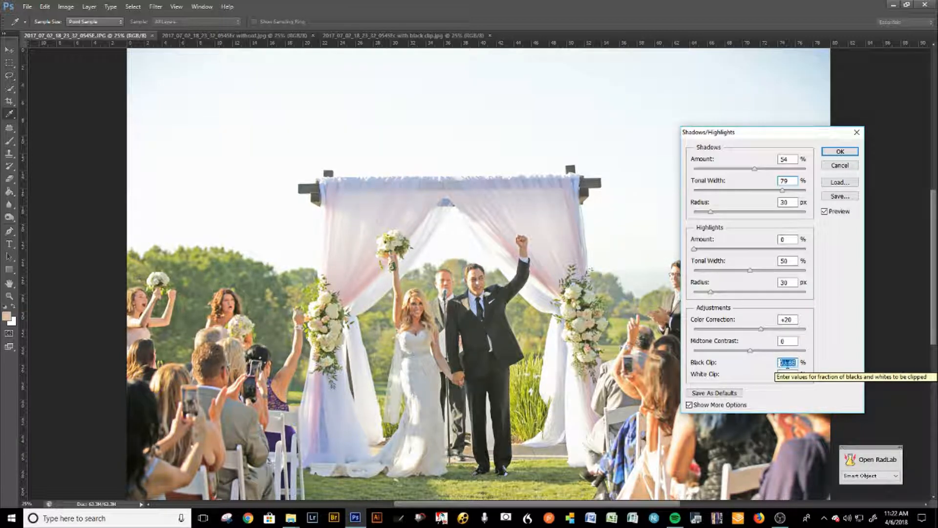
{"action": "key", "text": "Up"}
{"action": "key", "text": "Up"}
{"action": "key", "text": "Up"}
{"action": "key", "text": "Up"}
{"action": "key", "text": "Up"}
{"action": "key", "text": "Up"}
{"action": "key", "text": "Up"}
{"action": "key", "text": "Up"}
{"action": "key", "text": "Up"}
{"action": "key", "text": "Up"}
{"action": "key", "text": "Up"}
{"action": "key", "text": "Up"}
{"action": "key", "text": "Up"}
{"action": "key", "text": "Up"}
{"action": "key", "text": "Up"}
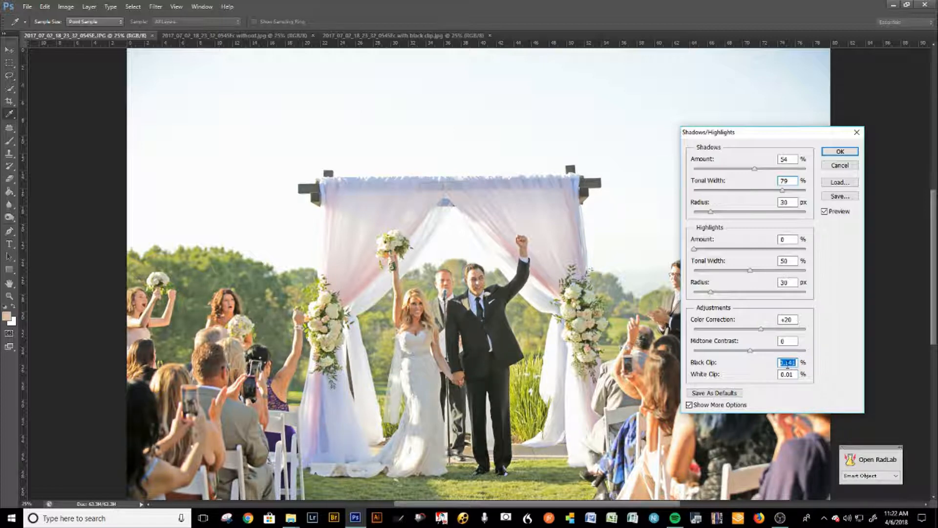
{"action": "key", "text": "Up"}
{"action": "key", "text": "Up"}
{"action": "key", "text": "Up"}
{"action": "key", "text": "Up"}
{"action": "key", "text": "Up"}
{"action": "key", "text": "Up"}
{"action": "key", "text": "Up"}
{"action": "key", "text": "Up"}
{"action": "key", "text": "Up"}
{"action": "key", "text": "Up"}
{"action": "key", "text": "Up"}
{"action": "key", "text": "Up"}
{"action": "key", "text": "Up"}
{"action": "key", "text": "Up"}
{"action": "key", "text": "Up"}
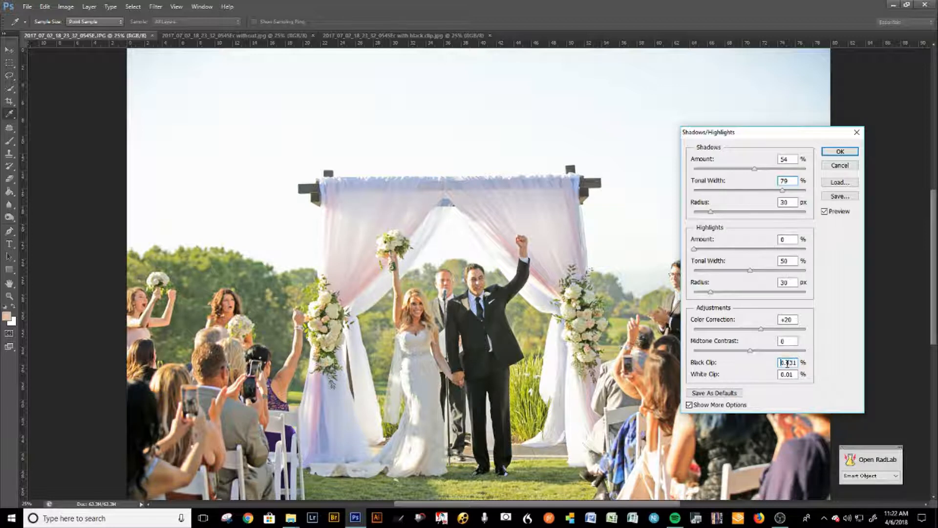
{"action": "key", "text": "Up"}
{"action": "key", "text": "Up"}
{"action": "key", "text": "Up"}
{"action": "key", "text": "Up"}
{"action": "key", "text": "Up"}
{"action": "key", "text": "Up"}
{"action": "key", "text": "Up"}
{"action": "key", "text": "Up"}
{"action": "key", "text": "Up"}
{"action": "key", "text": "Up"}
{"action": "key", "text": "Up"}
{"action": "key", "text": "Up"}
- Set the shadows amount to 78% and raise the black clip to 0.712%
{"action": "left_click_drag", "start_coordinate": [755, 168], "coordinate": [782, 181]}
{"action": "left_click", "coordinate": [782, 362]}
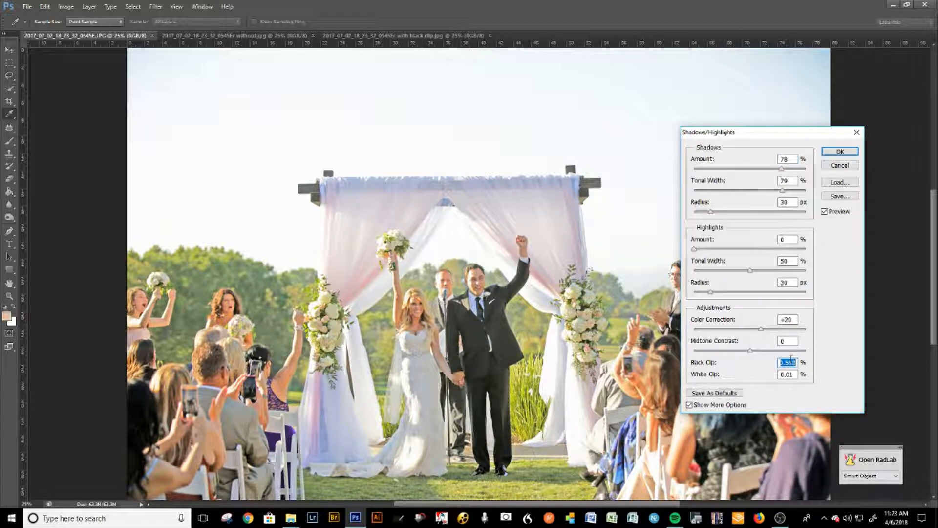
{"action": "key", "text": "Up"}
{"action": "key", "text": "Up"}
{"action": "key", "text": "Up"}
{"action": "key", "text": "Up"}
{"action": "key", "text": "Up"}
{"action": "key", "text": "Up"}
{"action": "key", "text": "Up"}
{"action": "key", "text": "Up"}
{"action": "key", "text": "Up"}
{"action": "key", "text": "Up"}
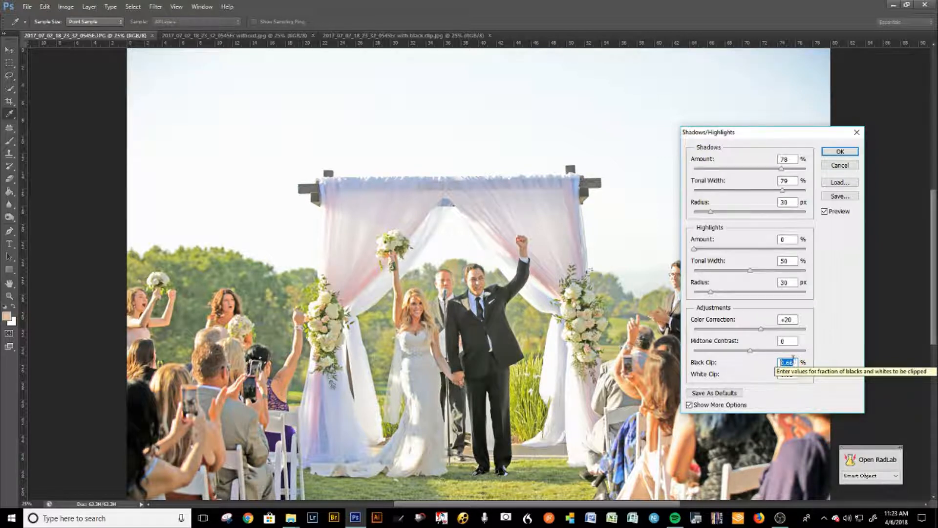
{"action": "key", "text": "Up"}
{"action": "key", "text": "Up"}
{"action": "key", "text": "Up"}
{"action": "key", "text": "Up"}
{"action": "key", "text": "Up"}
{"action": "key", "text": "Up"}
{"action": "key", "text": "Up"}
{"action": "key", "text": "Up"}
{"action": "key", "text": "Up"}
{"action": "key", "text": "Up"}
{"action": "key", "text": "Up"}
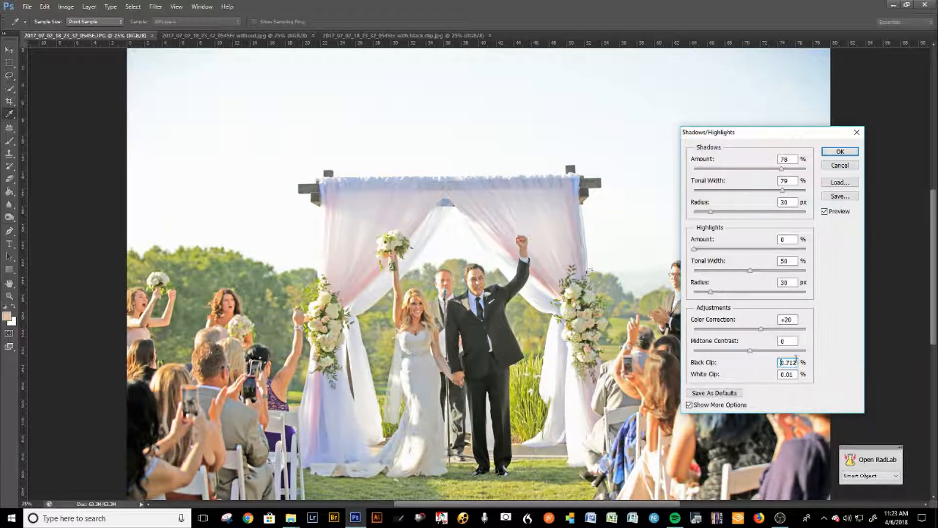
- Raise the black clip gradually to 0.985% to deepen the blacks in the brightened shadows
{"action": "key", "text": "Up"}
{"action": "key", "text": "Up"}
{"action": "key", "text": "Up"}
{"action": "key", "text": "Up"}
{"action": "key", "text": "Up"}
{"action": "key", "text": "Up"}
{"action": "key", "text": "Up"}
{"action": "key", "text": "Up"}
{"action": "key", "text": "Up"}
{"action": "key", "text": "Up"}
{"action": "key", "text": "Up"}
{"action": "key", "text": "Up"}
{"action": "key", "text": "Up"}
{"action": "key", "text": "Up"}
{"action": "key", "text": "Up"}
{"action": "key", "text": "Up"}
{"action": "key", "text": "Up"}
{"action": "key", "text": "Up"}
{"action": "key", "text": "Up"}
{"action": "key", "text": "Up"}
{"action": "key", "text": "Up"}
{"action": "key", "text": "Up"}
{"action": "key", "text": "Up"}
{"action": "key", "text": "Up"}
{"action": "key", "text": "Up"}
{"action": "key", "text": "Up"}
{"action": "key", "text": "Up"}
{"action": "key", "text": "Up"}
{"action": "key", "text": "Up"}
{"action": "key", "text": "Up"}
{"action": "key", "text": "Up"}
{"action": "key", "text": "Up"}
{"action": "key", "text": "Up"}
{"action": "key", "text": "Up"}
{"action": "key", "text": "Up"}
{"action": "key", "text": "Up"}
{"action": "key", "text": "Up"}
{"action": "key", "text": "Up"}
{"action": "key", "text": "Up"}
{"action": "key", "text": "Up"}
{"action": "key", "text": "Up"}
{"action": "key", "text": "Up"}
{"action": "key", "text": "Up"}
{"action": "key", "text": "Up"}
{"action": "key", "text": "Up"}
{"action": "key", "text": "Up"}
{"action": "key", "text": "Up"}
{"action": "key", "text": "Up"}
{"action": "key", "text": "Up"}
{"action": "key", "text": "Up"}
{"action": "key", "text": "Up"}
{"action": "key", "text": "Up"}
{"action": "key", "text": "Up"}
{"action": "key", "text": "Up"}
{"action": "key", "text": "Up"}
{"action": "key", "text": "Up"}
{"action": "key", "text": "Up"}
{"action": "key", "text": "Up"}
{"action": "key", "text": "Up"}
{"action": "key", "text": "Up"}
{"action": "key", "text": "Up"}
{"action": "key", "text": "Up"}
{"action": "key", "text": "Up"}
{"action": "key", "text": "Up"}
{"action": "key", "text": "Up"}
{"action": "key", "text": "Up"}
{"action": "key", "text": "Up"}
{"action": "key", "text": "Up"}
{"action": "key", "text": "Up"}
{"action": "key", "text": "Up"}
{"action": "key", "text": "Up"}
{"action": "key", "text": "Up"}
{"action": "key", "text": "Up"}
{"action": "key", "text": "Up"}
{"action": "key", "text": "Up"}
{"action": "key", "text": "Up"}
{"action": "key", "text": "Up"}
{"action": "key", "text": "Up"}
{"action": "key", "text": "Up"}
{"action": "key", "text": "Up"}
{"action": "key", "text": "Up"}
{"action": "key", "text": "Up"}
{"action": "key", "text": "Up"}
{"action": "key", "text": "Up"}
{"action": "key", "text": "Up"}
{"action": "key", "text": "Up"}
{"action": "key", "text": "Up"}
{"action": "key", "text": "Up"}
{"action": "key", "text": "Up"}
{"action": "key", "text": "Up"}
{"action": "key", "text": "Up"}
{"action": "key", "text": "Up"}
{"action": "key", "text": "Up"}
{"action": "key", "text": "Up"}
{"action": "key", "text": "Up"}
{"action": "key", "text": "Up"}
{"action": "key", "text": "Up"}
{"action": "key", "text": "Up"}
{"action": "key", "text": "Up"}
{"action": "key", "text": "Up"}
{"action": "key", "text": "Up"}
{"action": "key", "text": "Up"}
{"action": "key", "text": "Up"}
{"action": "key", "text": "Up"}
{"action": "key", "text": "Up"}
{"action": "key", "text": "Up"}
{"action": "key", "text": "Up"}
{"action": "key", "text": "Up"}
{"action": "key", "text": "Up"}
{"action": "key", "text": "Up"}
{"action": "key", "text": "Up"}
{"action": "key", "text": "Up"}
{"action": "key", "text": "Up"}
{"action": "key", "text": "Up"}
{"action": "key", "text": "Up"}
{"action": "key", "text": "Up"}
{"action": "key", "text": "Up"}
{"action": "key", "text": "Up"}
- Apply the Shadows/Highlights adjustment with color correction reduced to +14, and activate the Clone Stamp tool
{"action": "mouse_move", "coordinate": [761, 330]}
{"action": "left_mouse_down"}
{"action": "mouse_move", "coordinate": [795, 334]}
{"action": "mouse_move", "coordinate": [687, 328]}
{"action": "mouse_move", "coordinate": [769, 336]}
{"action": "mouse_move", "coordinate": [758, 333]}
{"action": "left_mouse_up"}
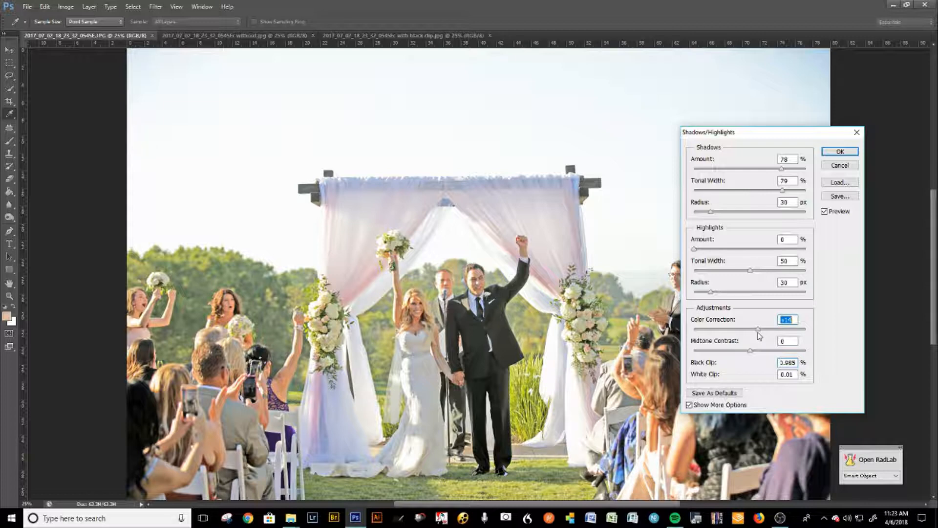
{"action": "left_click", "coordinate": [840, 152]}
{"action": "key", "text": "s"}
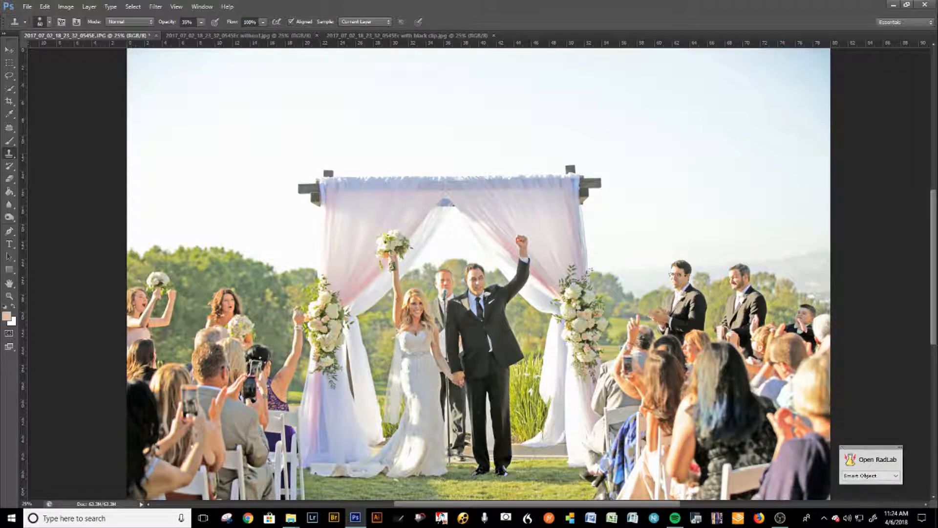
- Compare the adjusted photo with its state before the adjustment and with the "without" version, ending on the adjusted photo
{"action": "key", "text": "ctrl+z"}
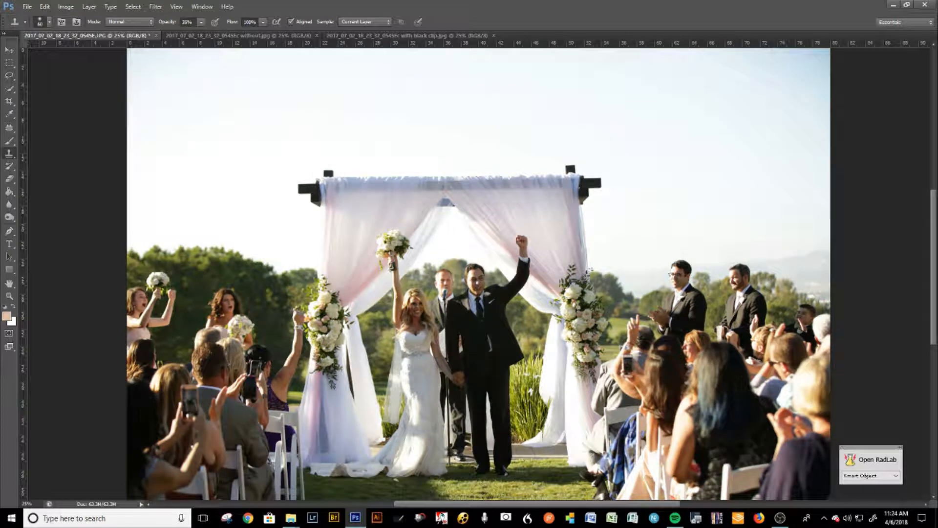
{"action": "key", "text": "ctrl+z"}
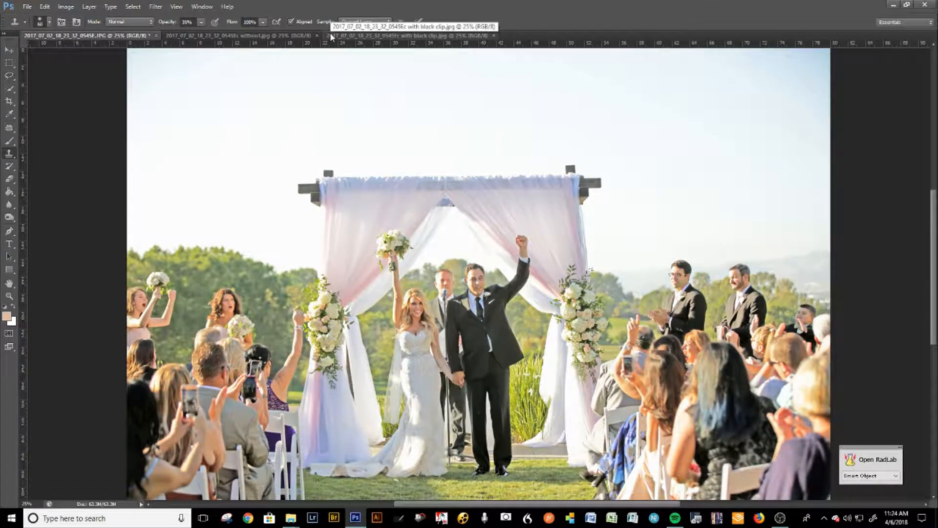
{"action": "left_click", "coordinate": [284, 36]}
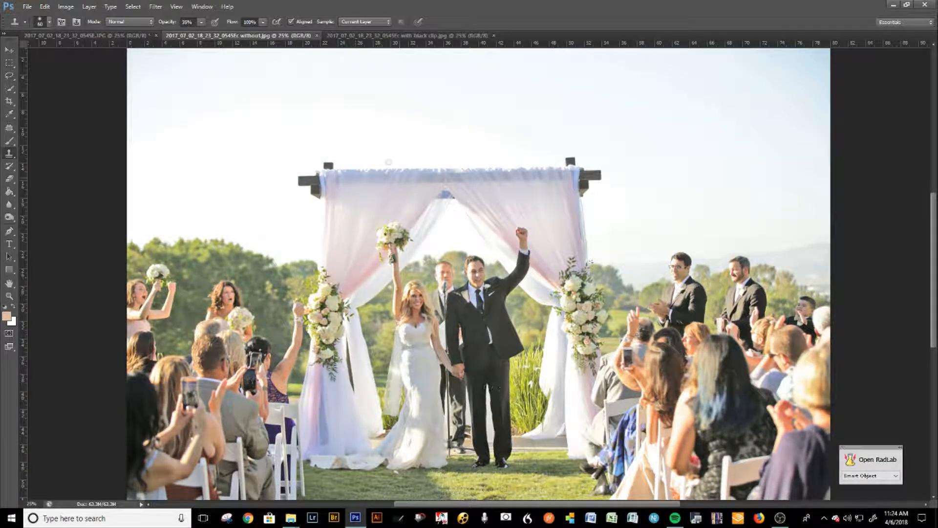
{"action": "left_click", "coordinate": [131, 36]}
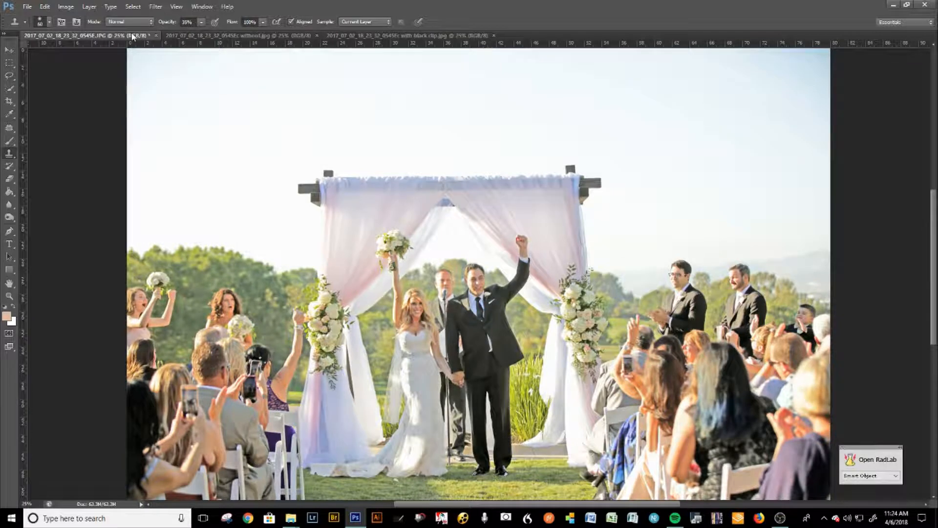
{"action": "left_click", "coordinate": [205, 38]}
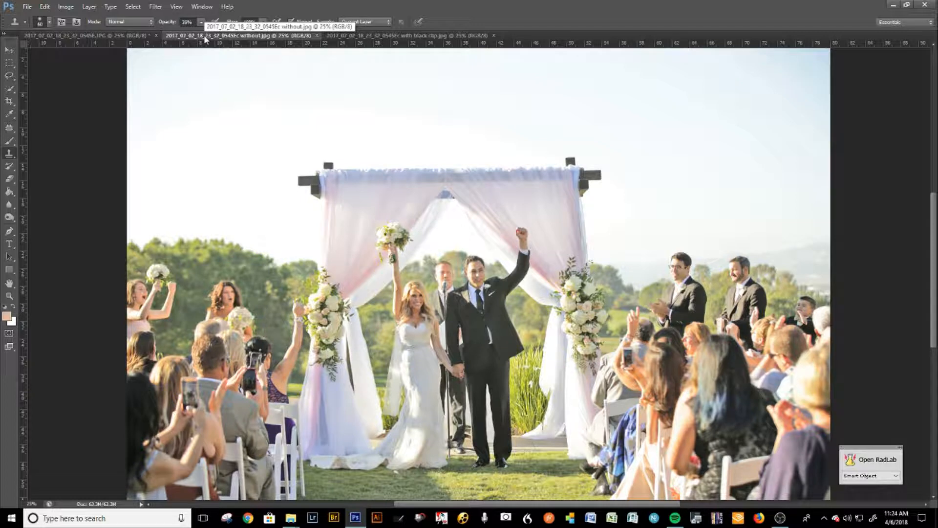
{"action": "left_click", "coordinate": [125, 34]}
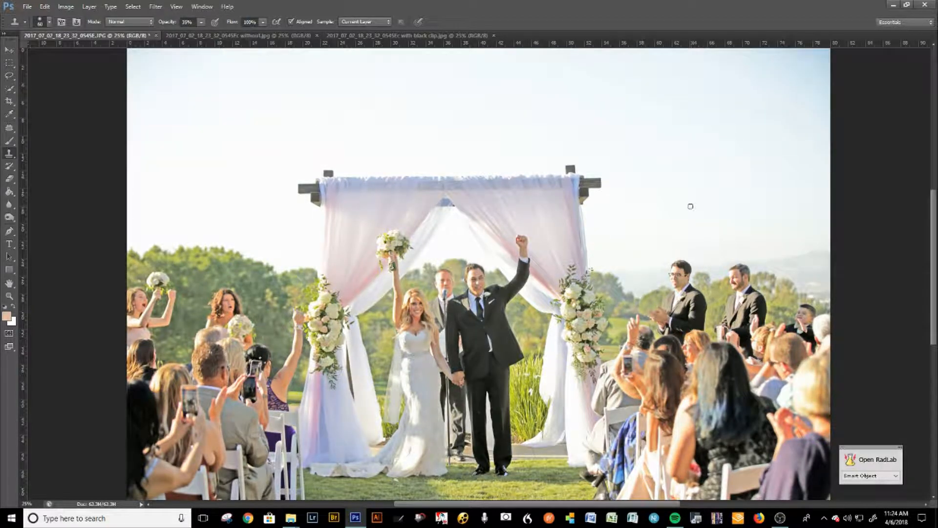